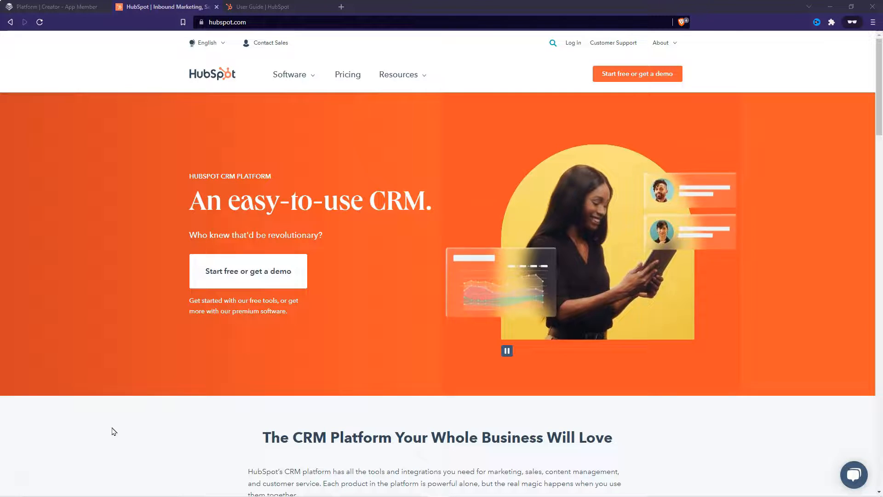
Step: Open Platform's Support Hub and check the sales funnel and Mailchimp autoresponder FAQ answers
click(75, 6)
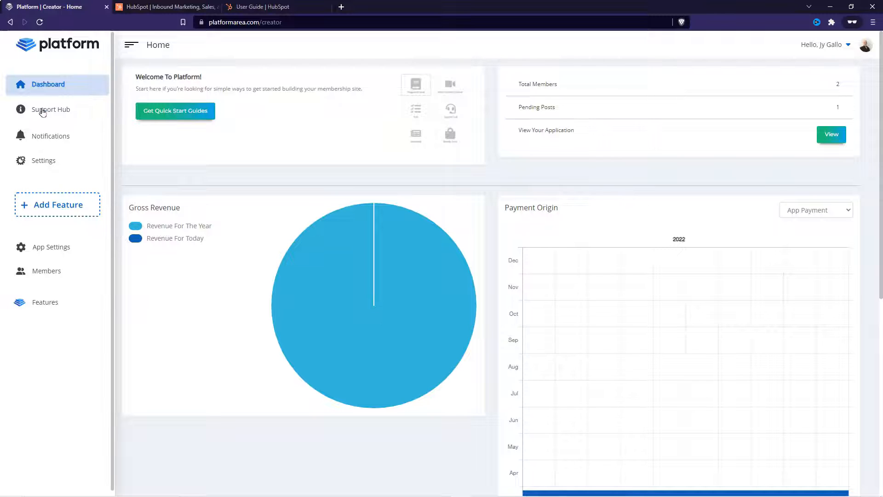
click(62, 113)
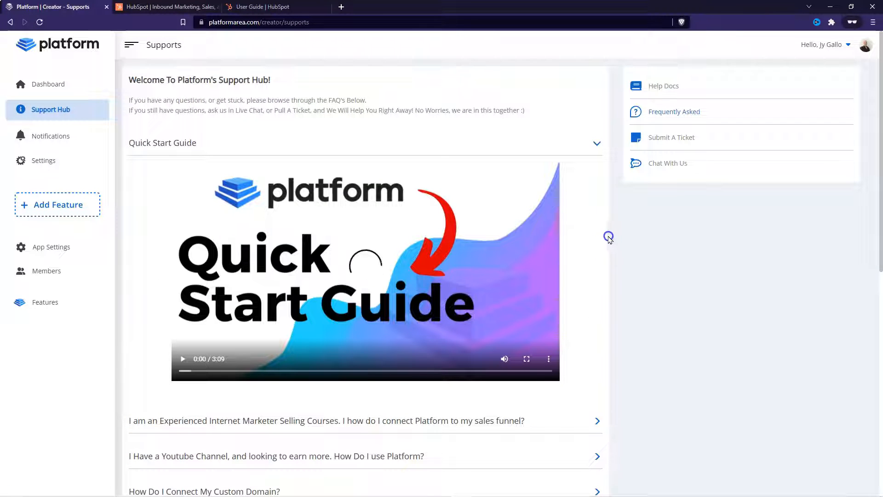
click(591, 149)
click(560, 179)
click(559, 175)
click(496, 311)
click(496, 309)
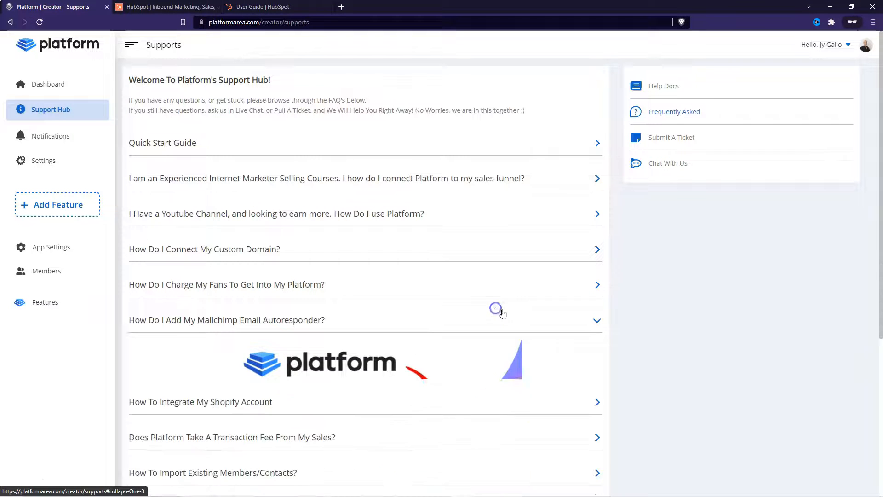
Step: View the Chat With Us and Submit A Ticket pages, then open Help Docs in a new tab
click(671, 162)
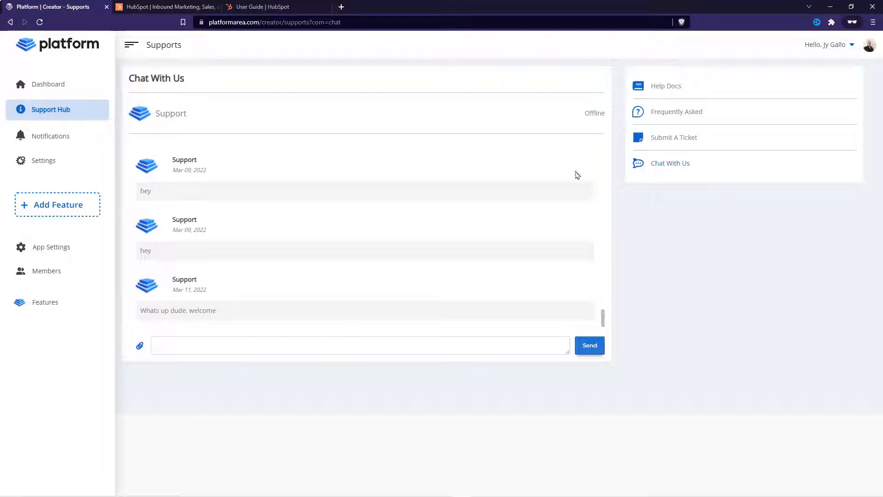
click(672, 138)
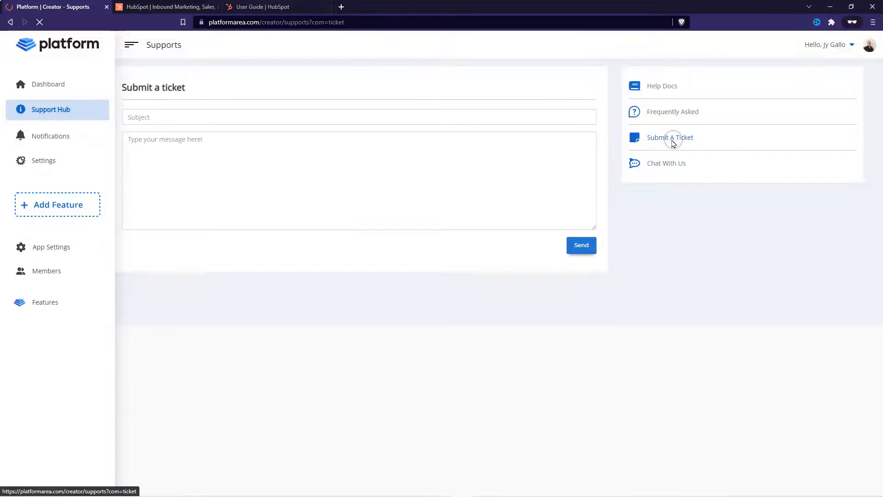
click(657, 89)
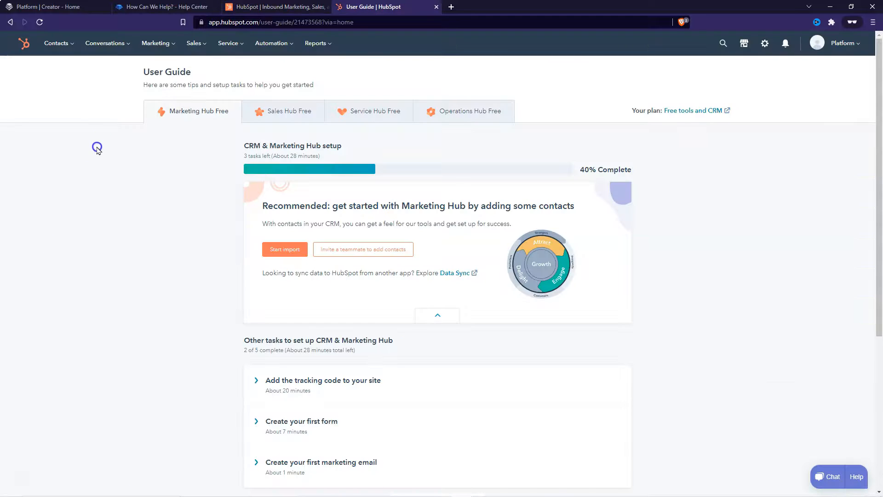
Step: Review HubSpot's contact lists, confirming Platform Members 2 has 0 contacts, then return to Platform
click(66, 46)
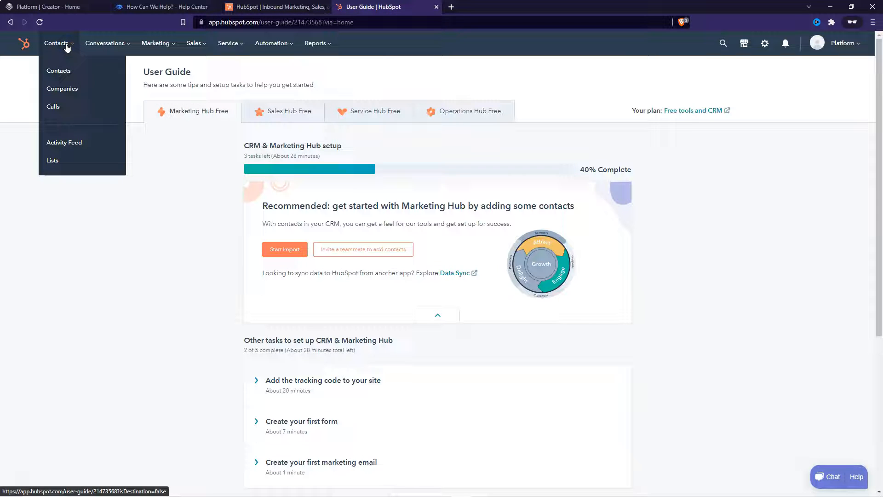
click(61, 161)
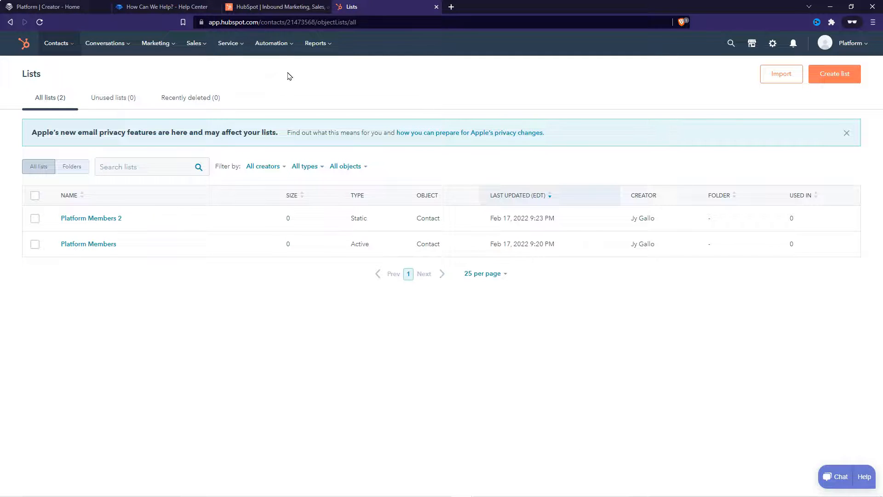
click(45, 7)
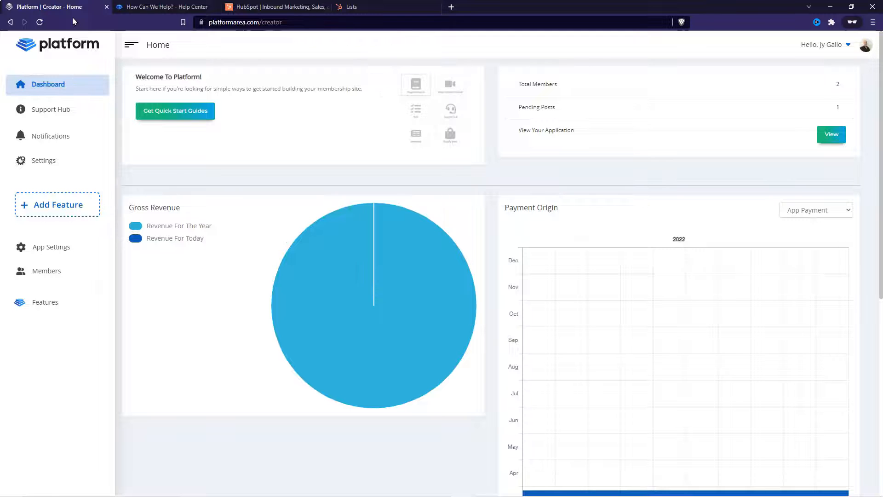
Step: Choose HubSpot as the email marketing provider in App Settings > Marketing
click(60, 251)
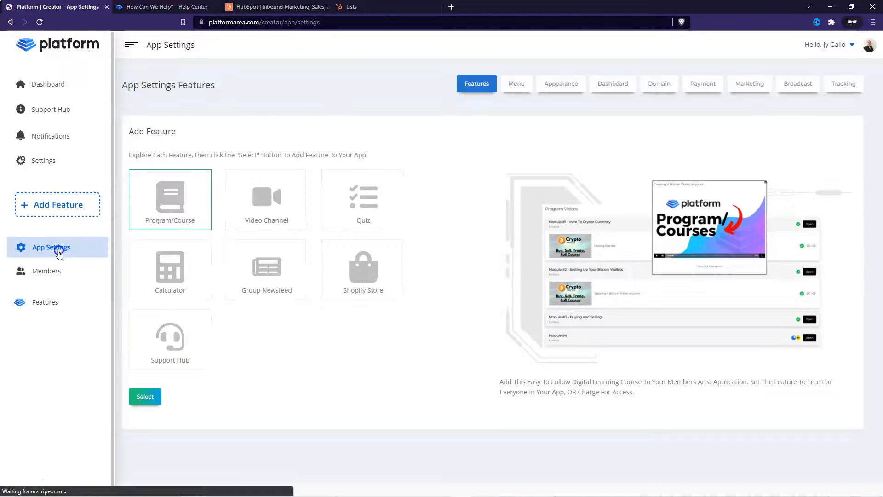
click(760, 90)
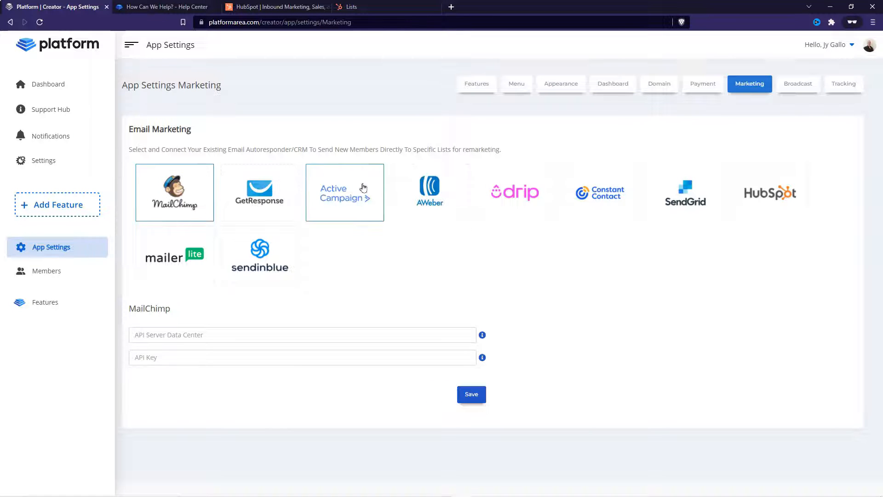
click(787, 189)
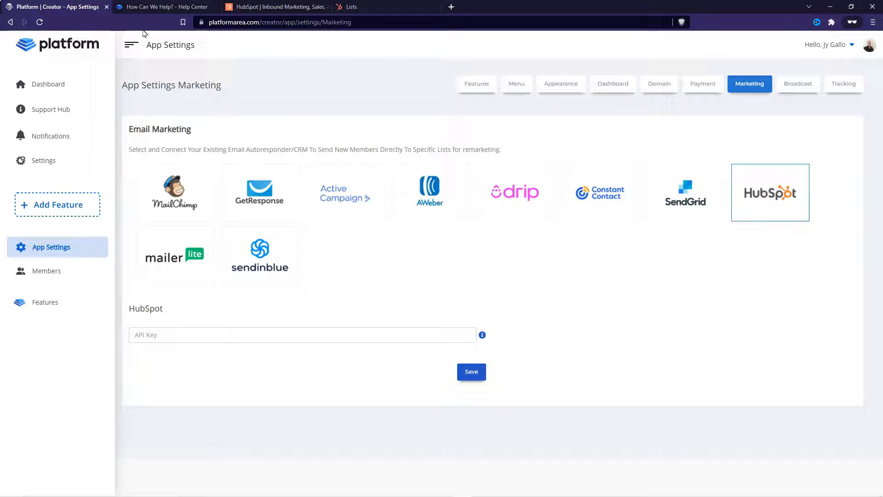
Step: Close the HubSpot lists tab and go to the API Key page under HubSpot's Integrations settings
click(393, 9)
key(ctrl+w)
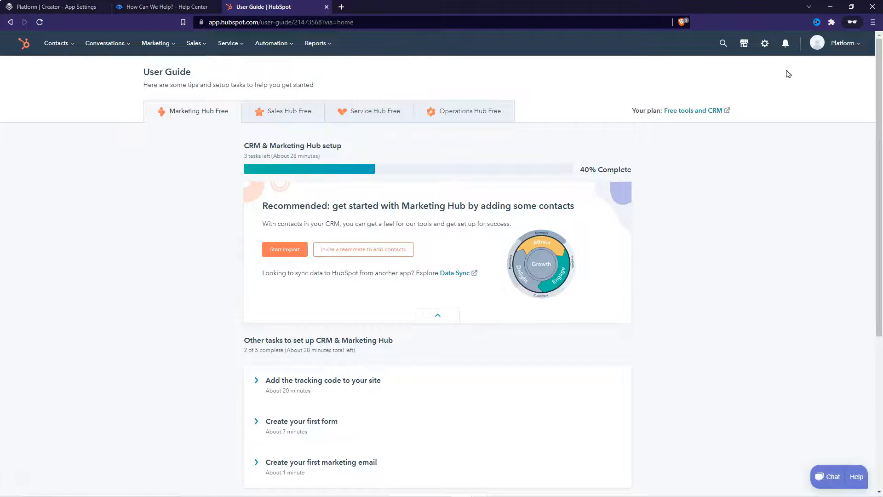
click(765, 45)
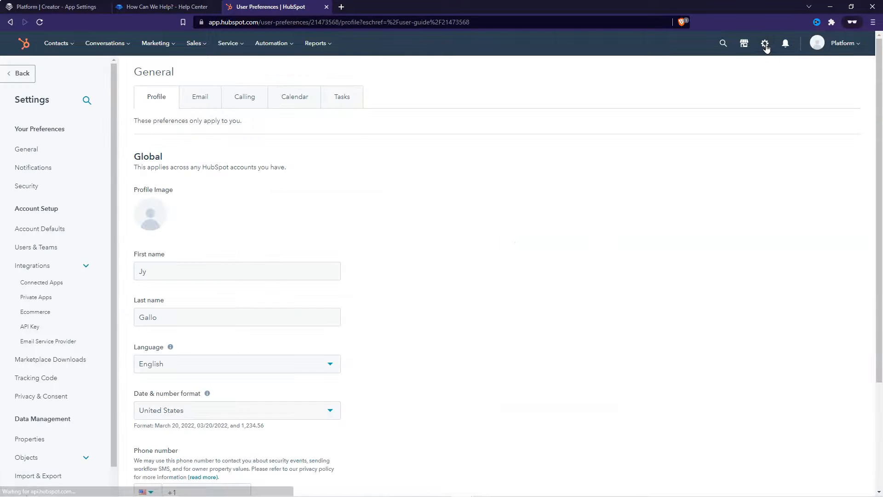
click(47, 266)
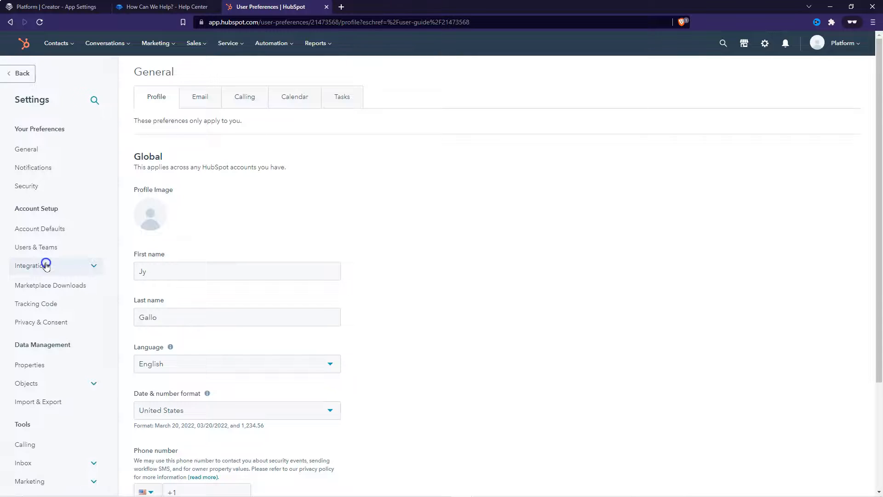
click(51, 268)
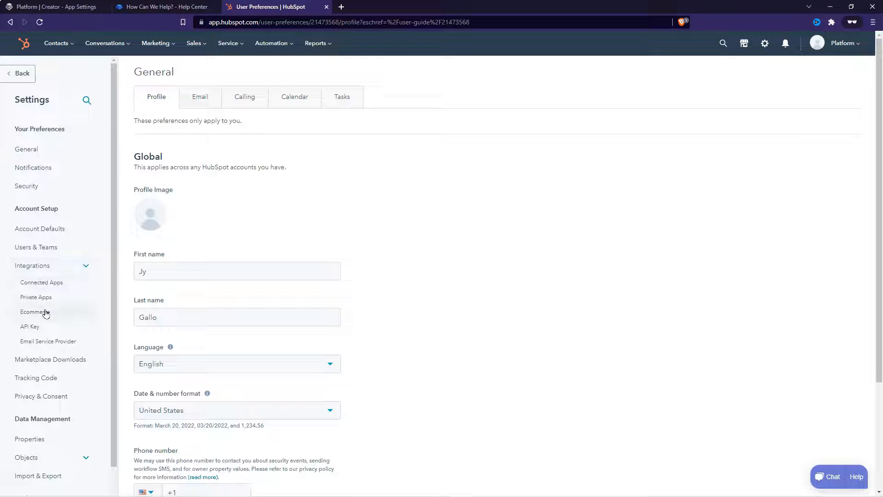
click(30, 327)
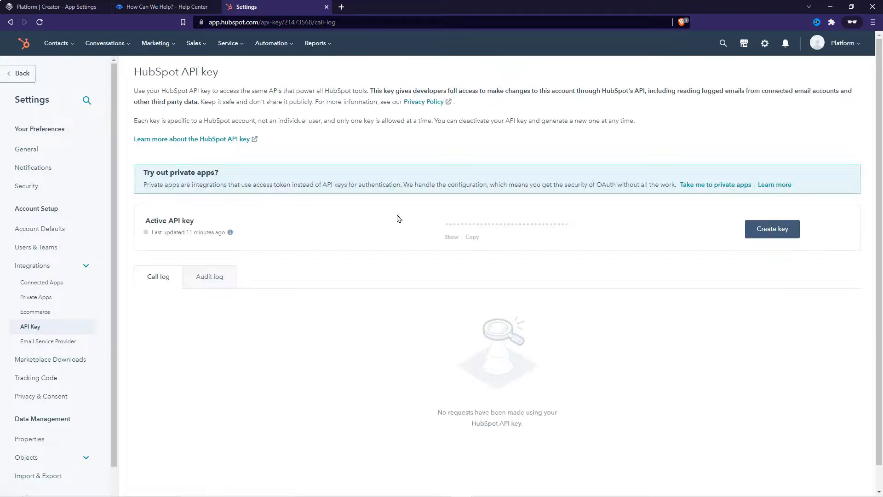
Step: Reveal the active API key by completing the traffic-light reCAPTCHA and verifying
click(776, 231)
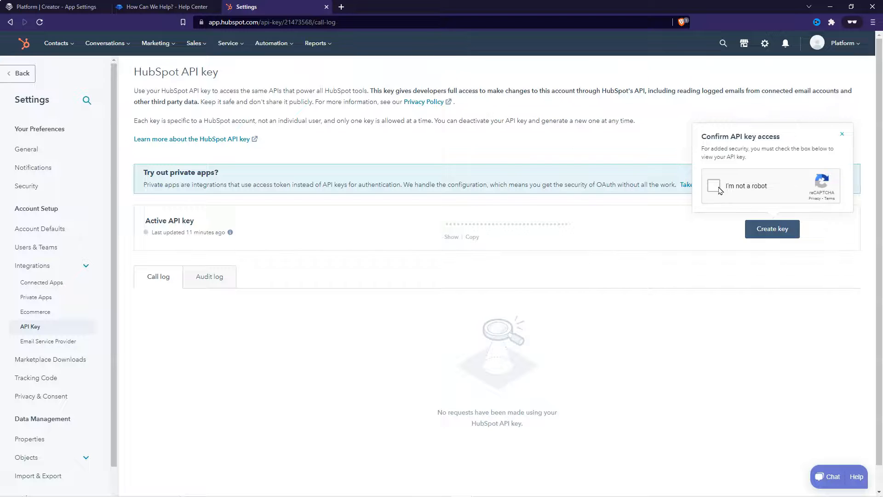
click(717, 185)
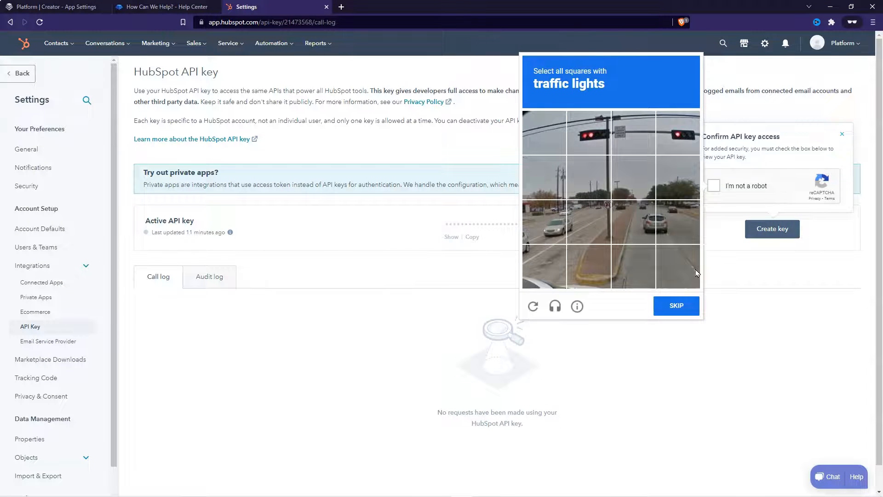
click(600, 138)
click(688, 131)
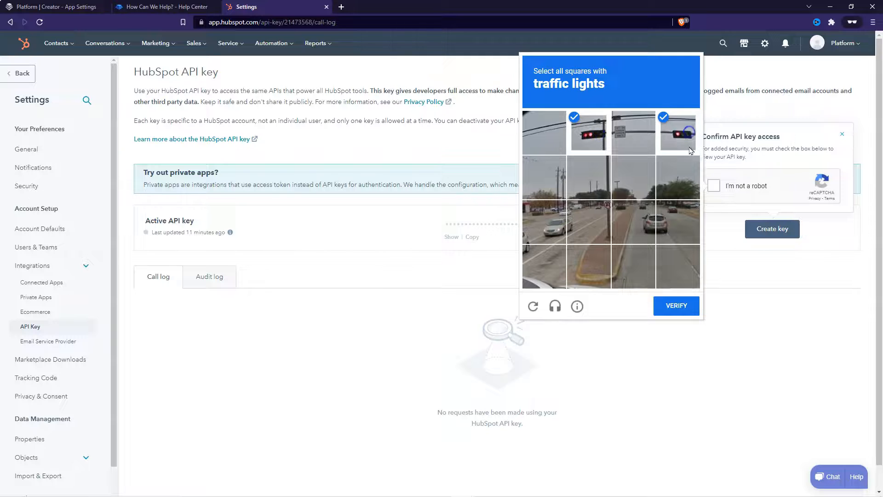
click(676, 306)
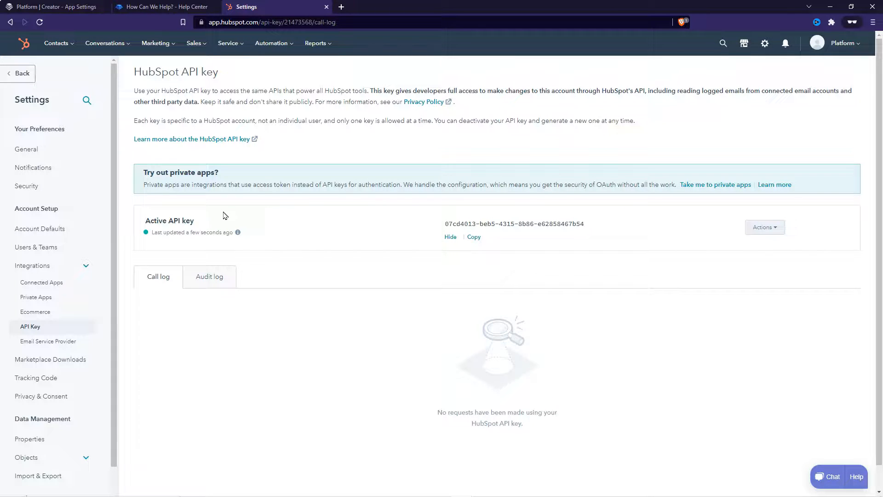
Step: Copy the API key to the clipboard and return to the Platform app settings
click(473, 237)
drag(446, 223, 584, 212)
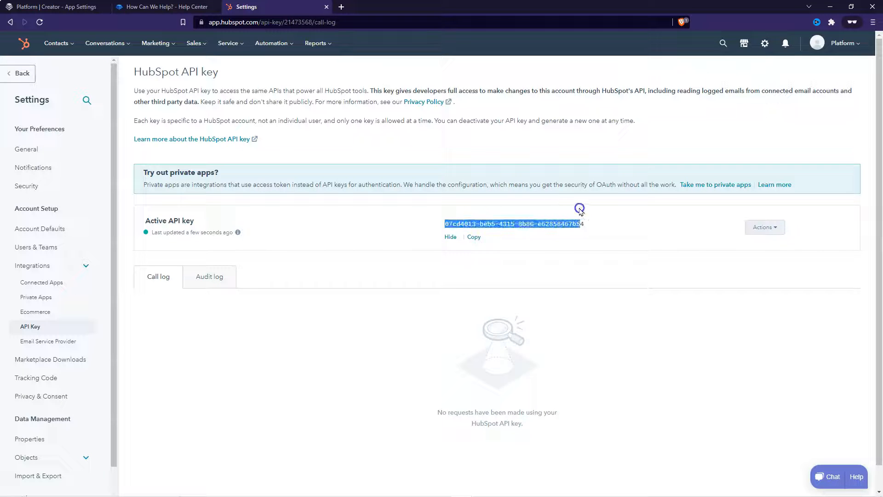
right_click(558, 224)
click(583, 232)
click(65, 6)
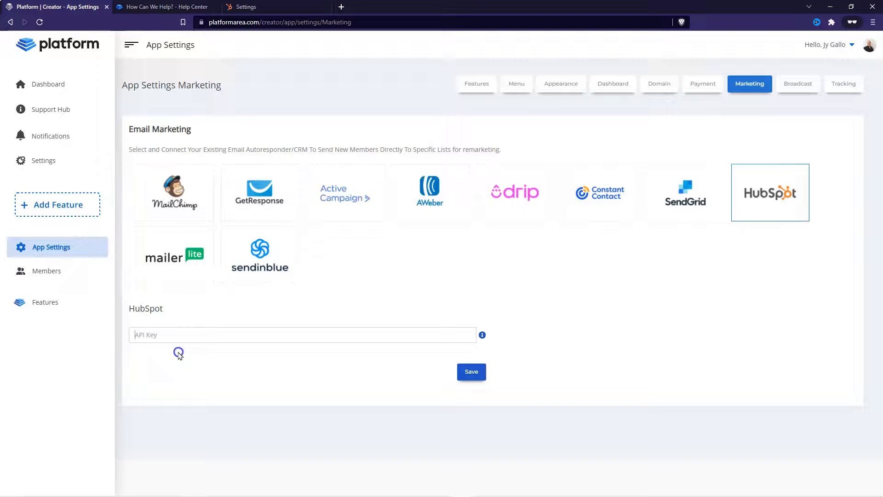
Step: Paste the HubSpot API key, save, then select Platform Members 2 as the new-member list and save
key(ctrl+v)
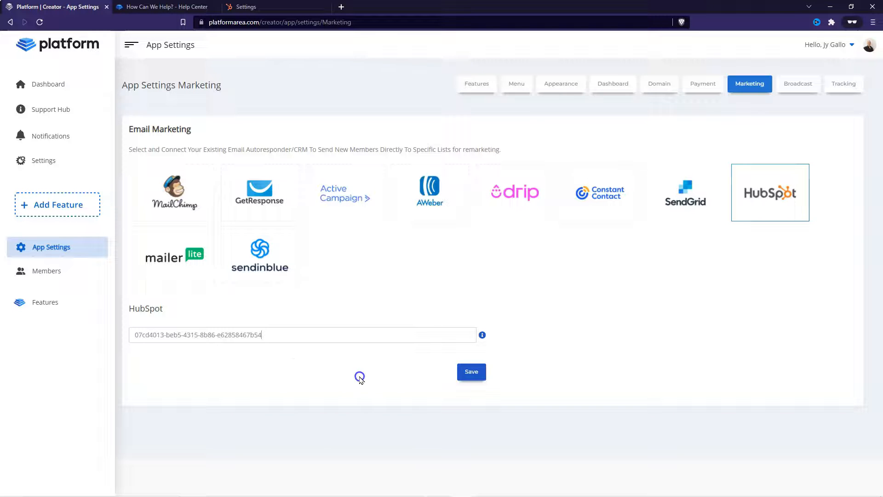
click(472, 372)
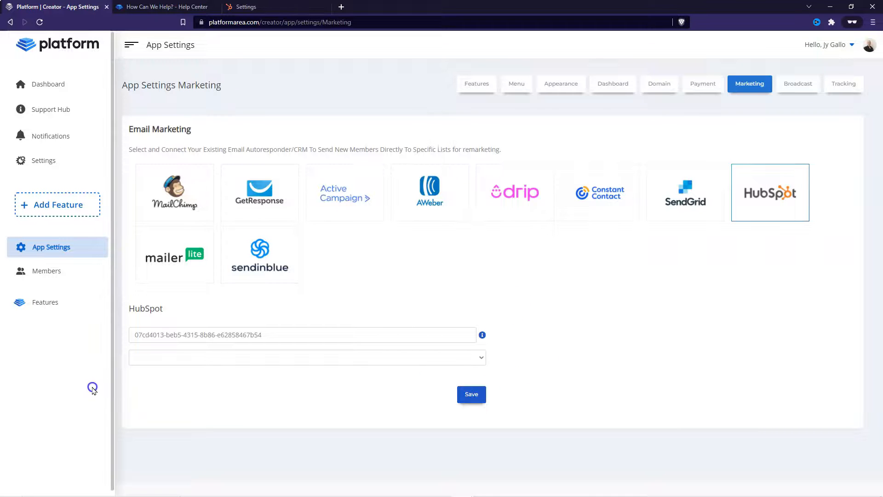
click(307, 358)
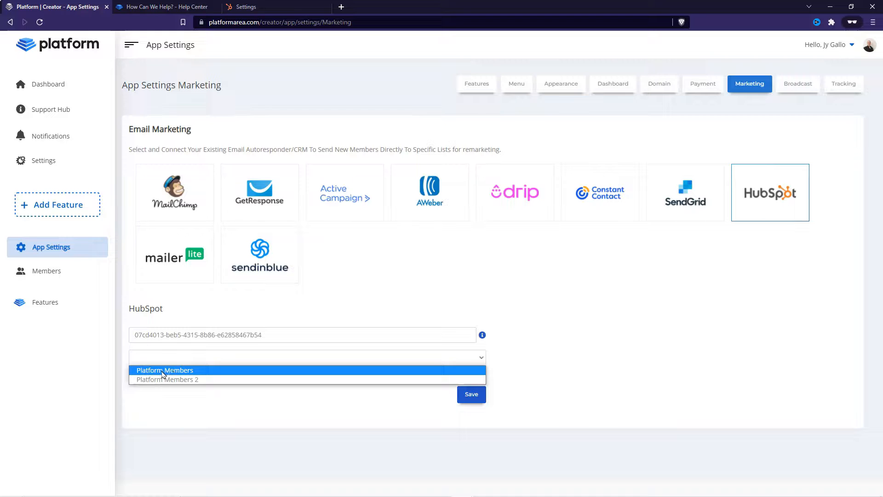
click(185, 380)
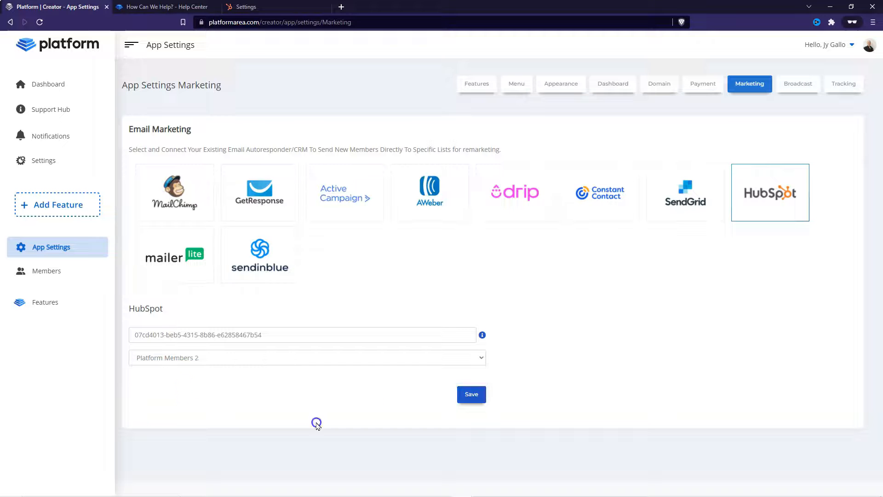
click(471, 396)
Step: Create a new member under Members, entering their name, e-mail address and password, and save
click(49, 274)
click(166, 164)
click(392, 92)
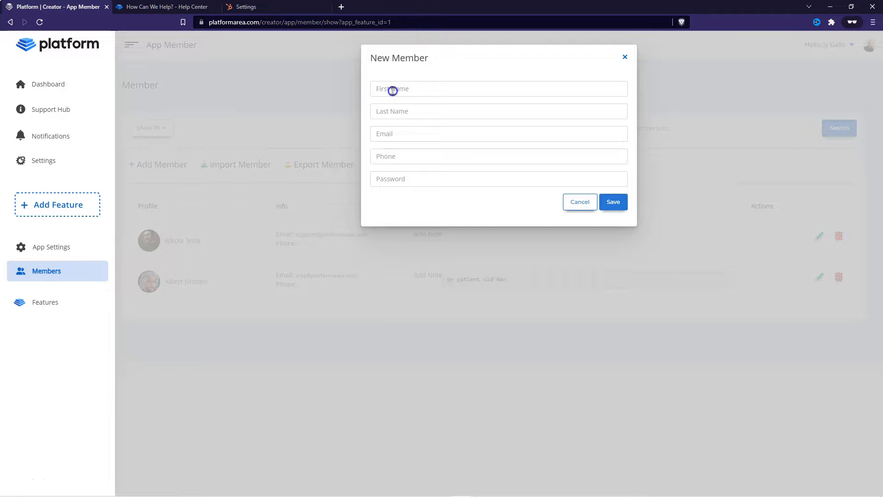
text(A)
text(Cobb)
key(Tab)
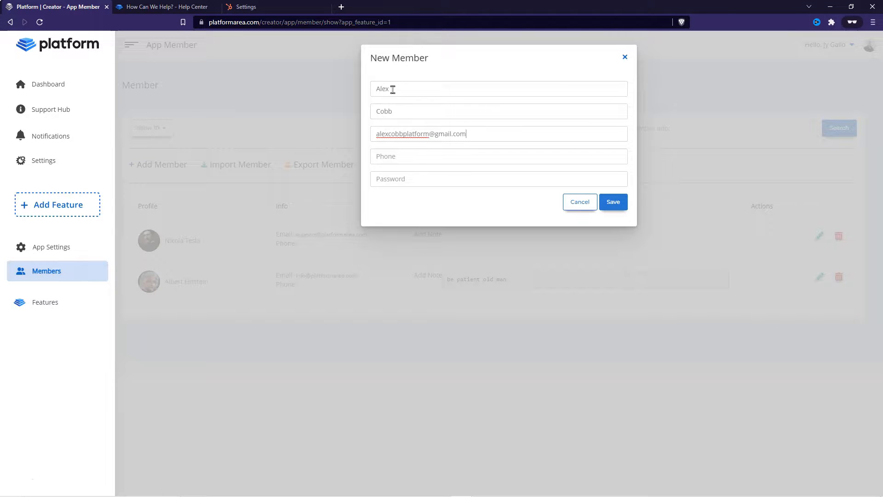
key(Tab)
key(Tab)
text(p•••••••••••)
click(622, 202)
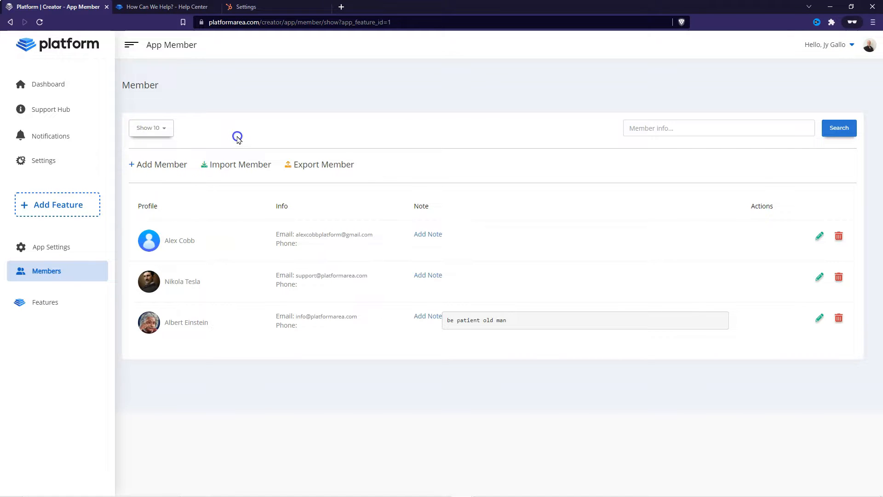
Step: Open HubSpot's Platform Members 2 list and confirm it now holds 1 contact, the new member
click(257, 6)
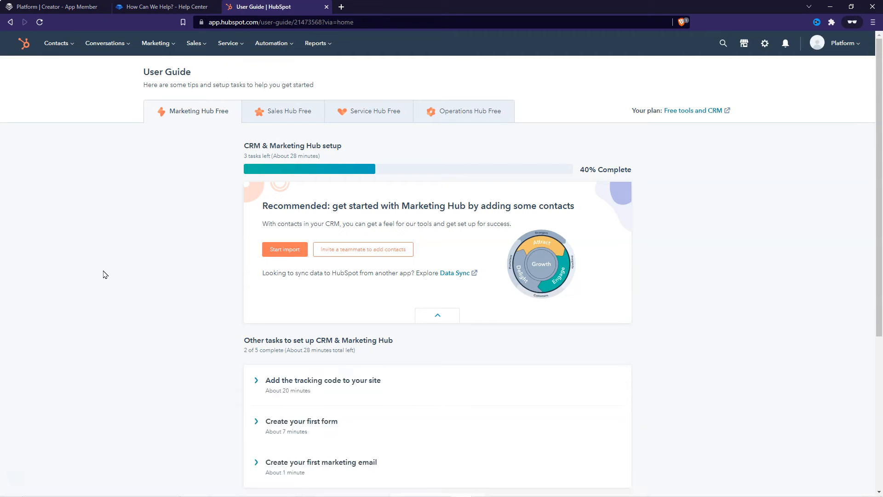
click(62, 45)
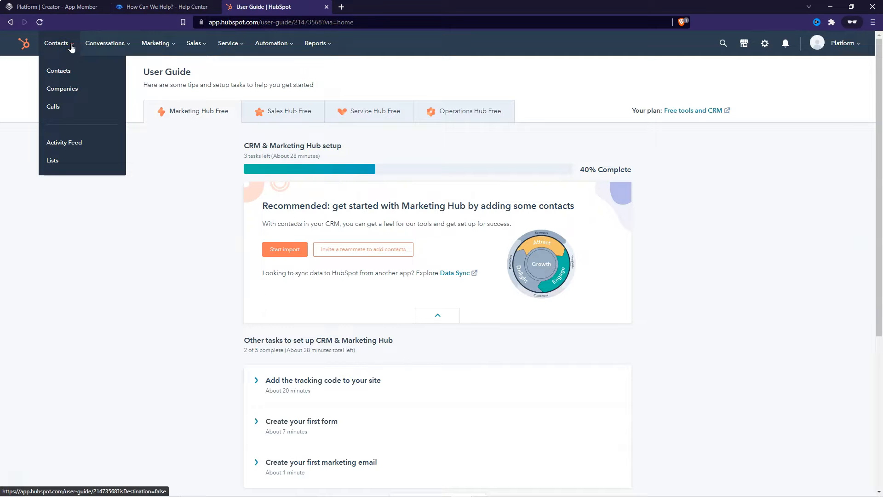
click(59, 160)
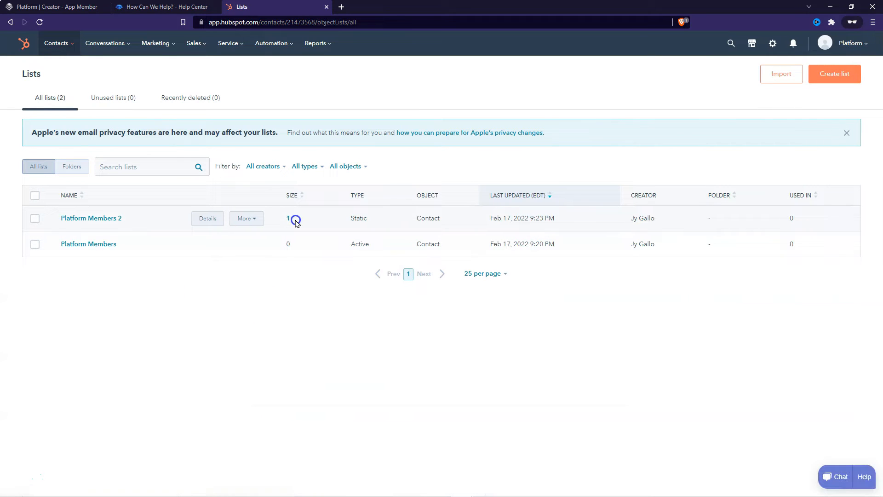
click(104, 220)
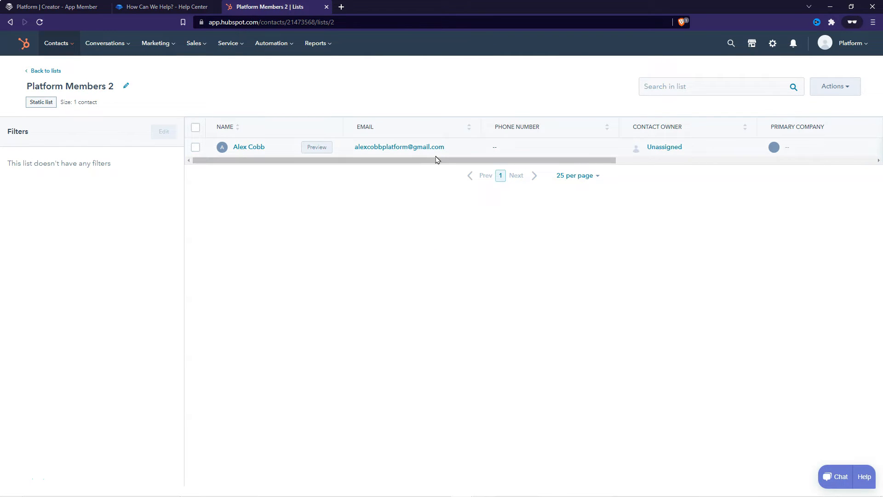
drag(495, 156, 472, 172)
click(352, 235)
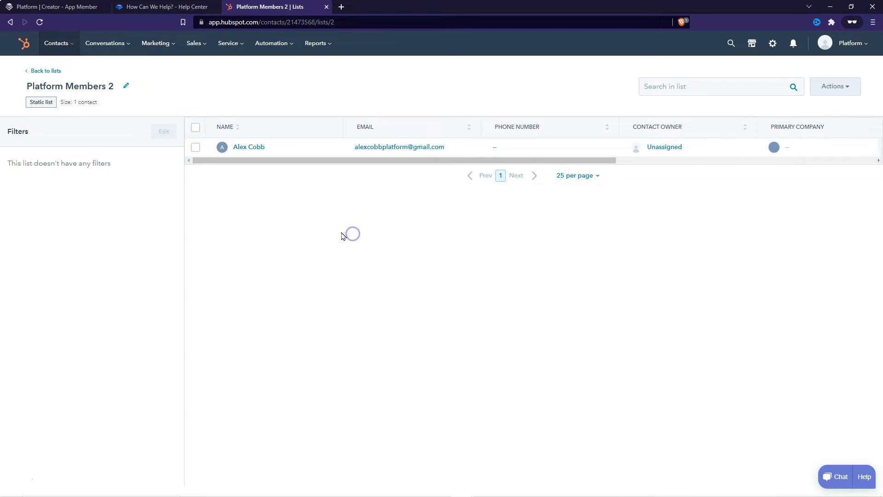